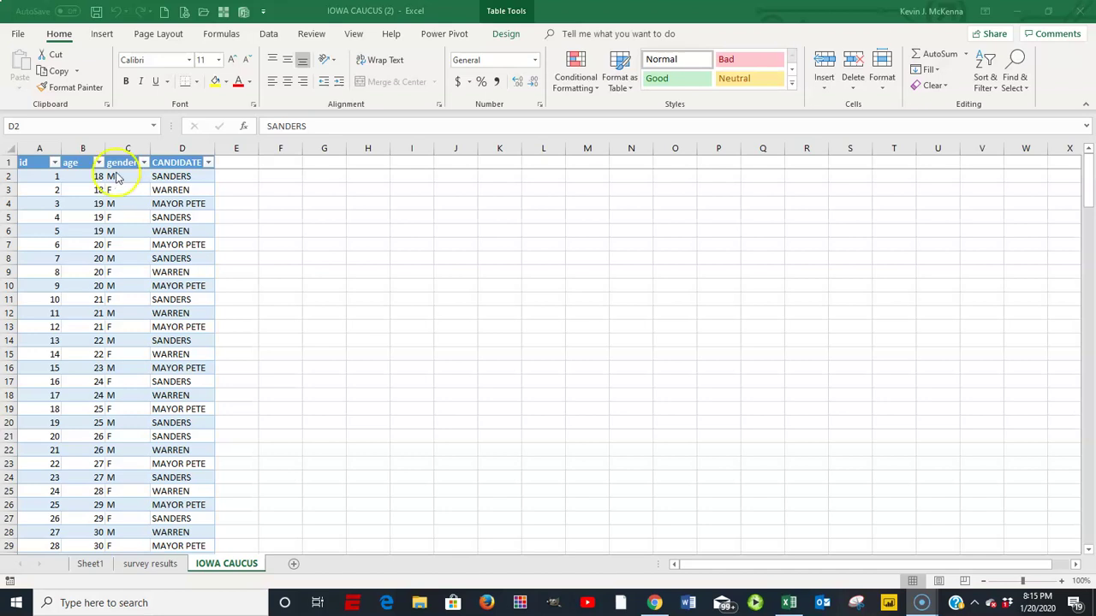
- Create a PivotTable on a new worksheet from the IOWA CAUCUS table, Table2
click(105, 39)
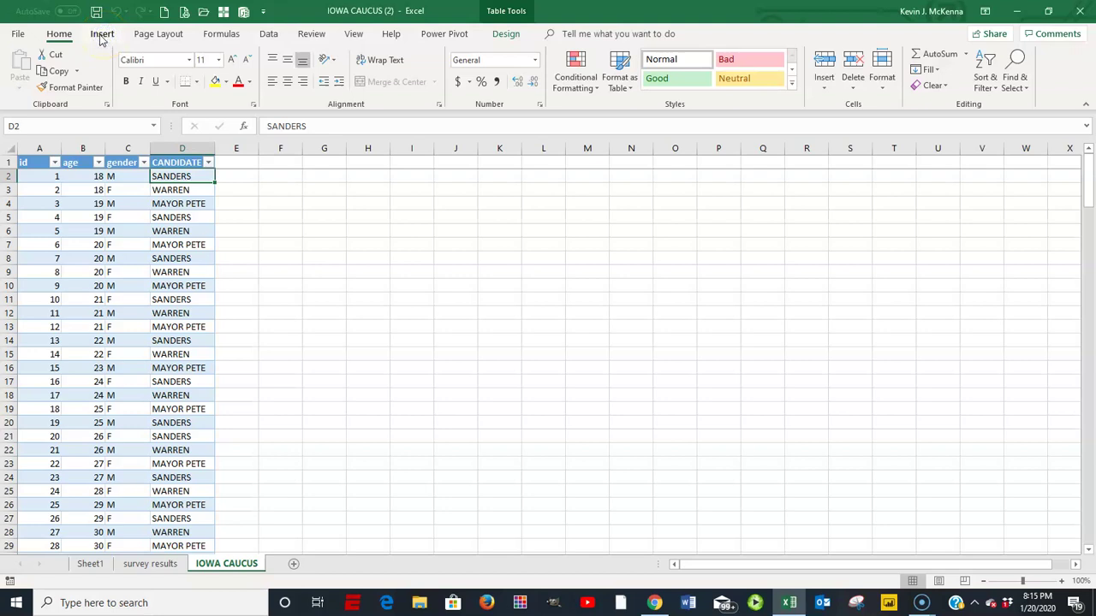
click(102, 35)
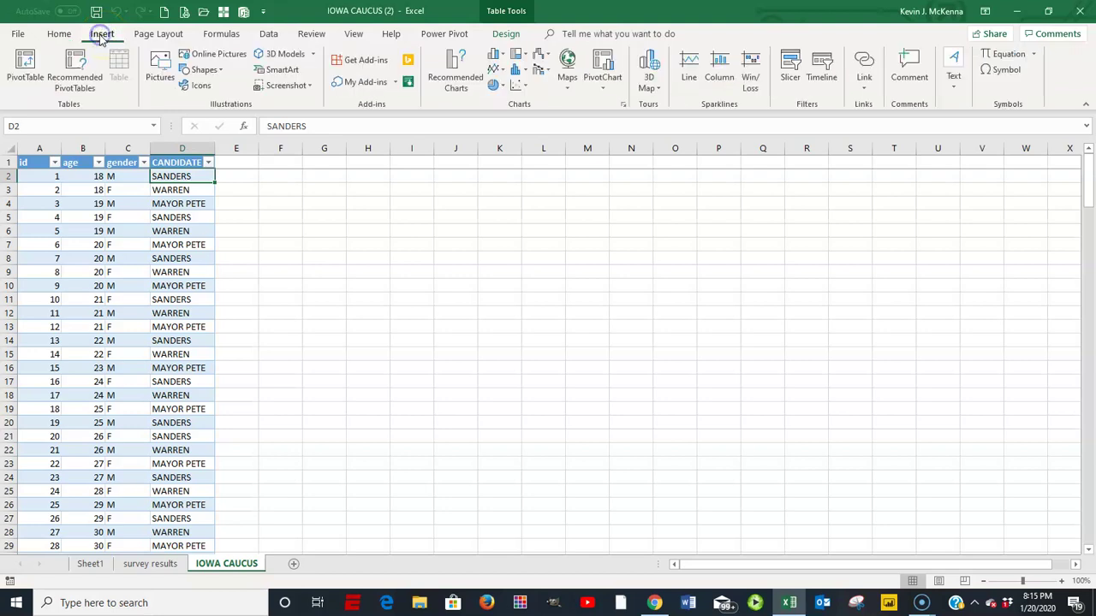
click(25, 66)
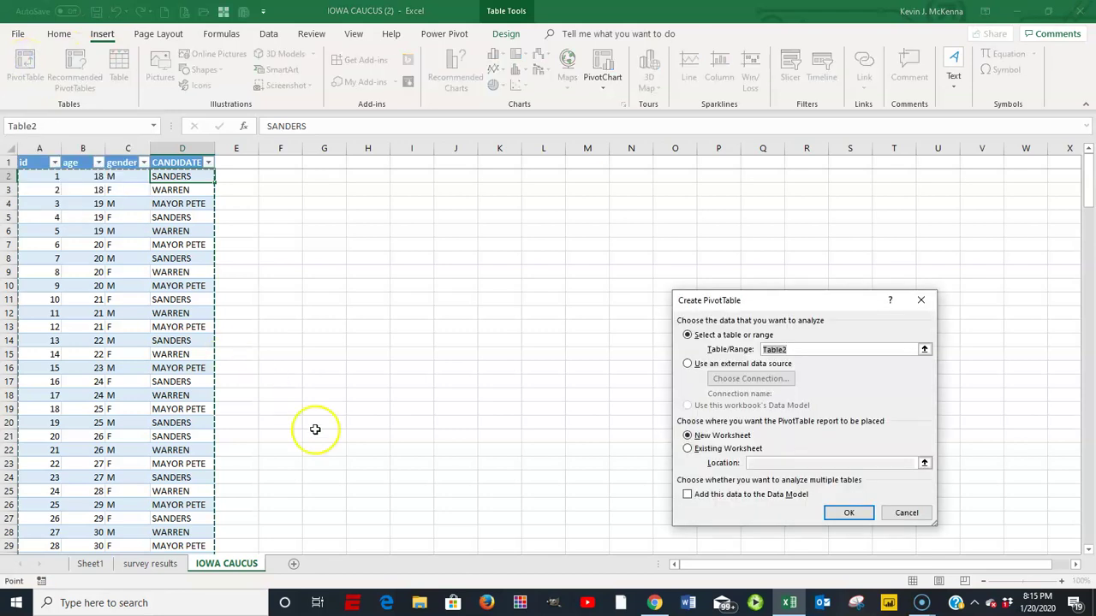
click(848, 513)
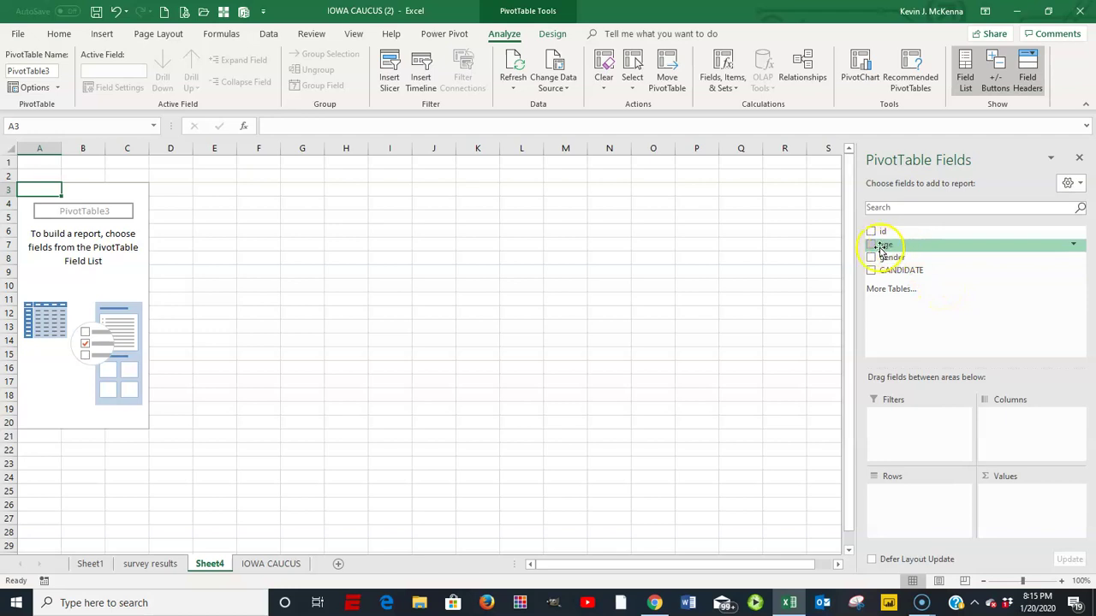
- Add age to the pivot table's rows and a count of CANDIDATE to its values
drag(887, 249, 896, 496)
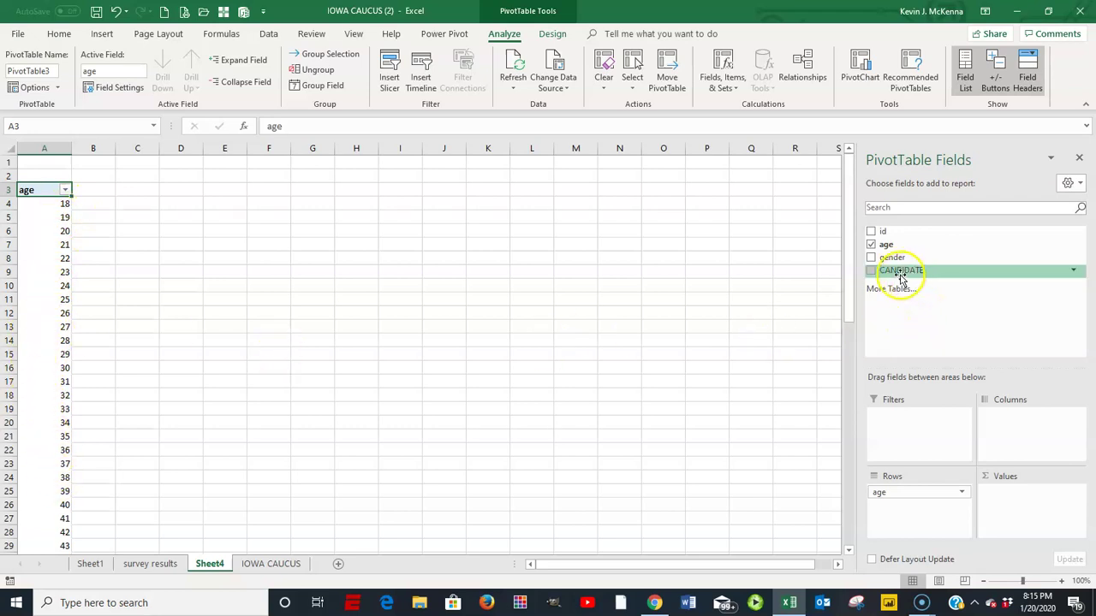
drag(905, 279, 1028, 502)
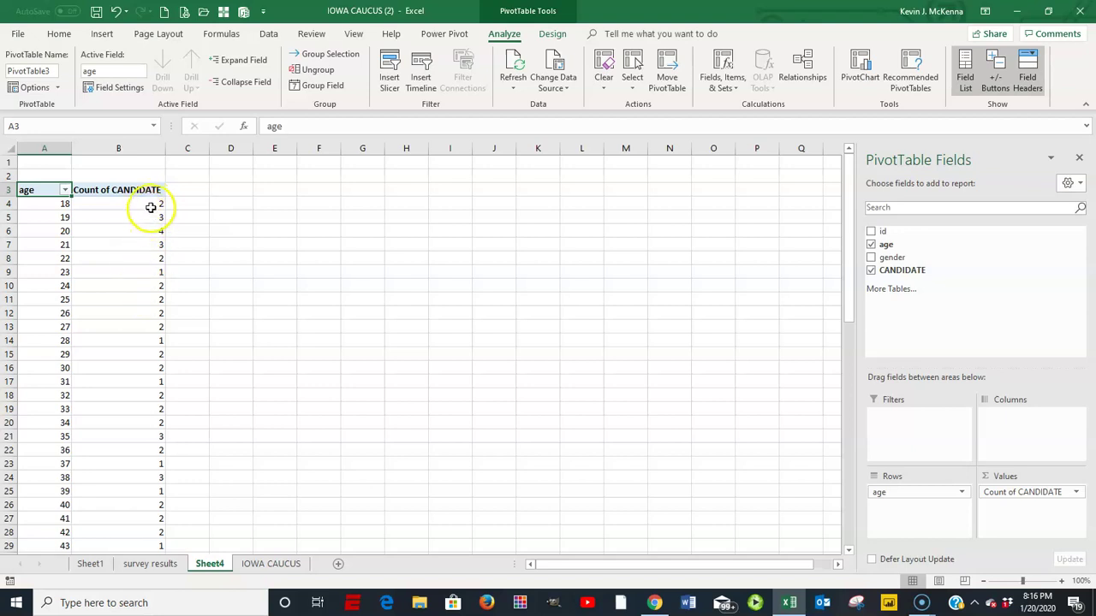
mouse_move(122, 275)
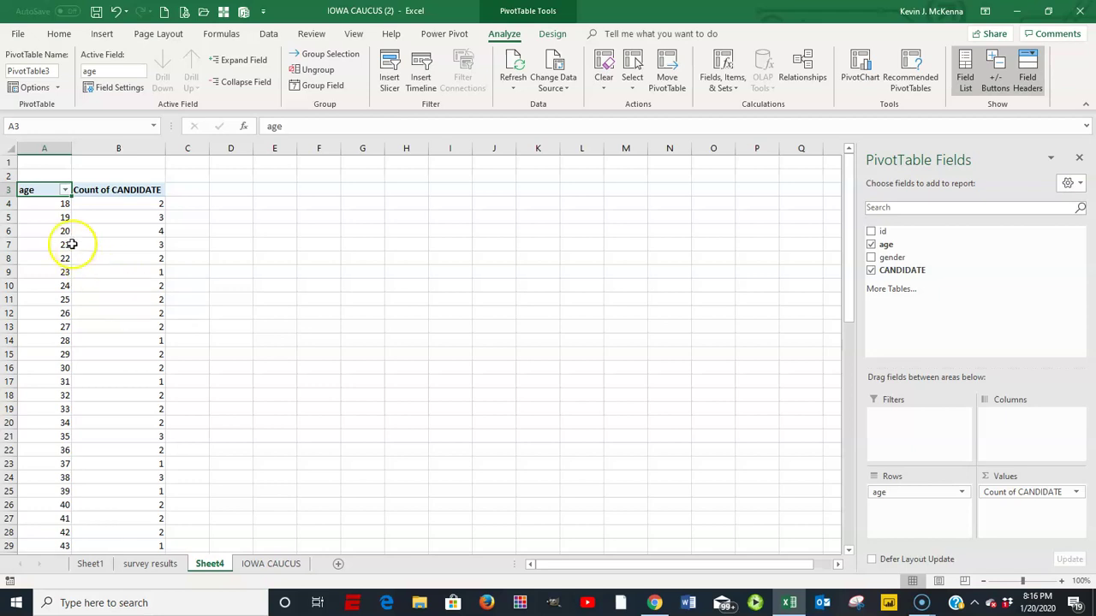
- Group the age row labels in intervals of 10, starting at 18 and ending at 80
mouse_move(56, 217)
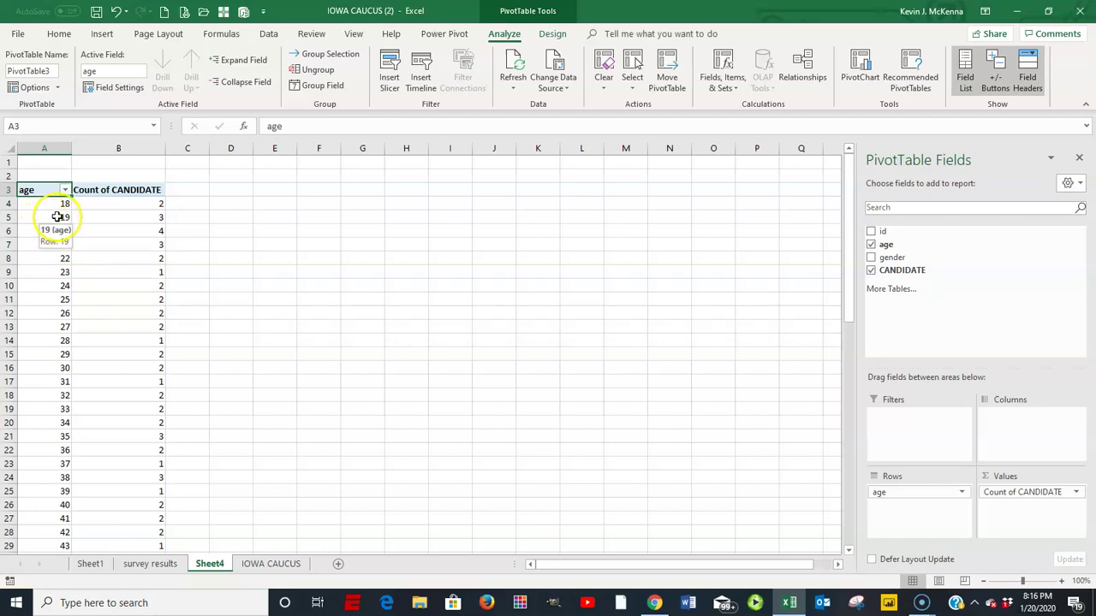
click(57, 216)
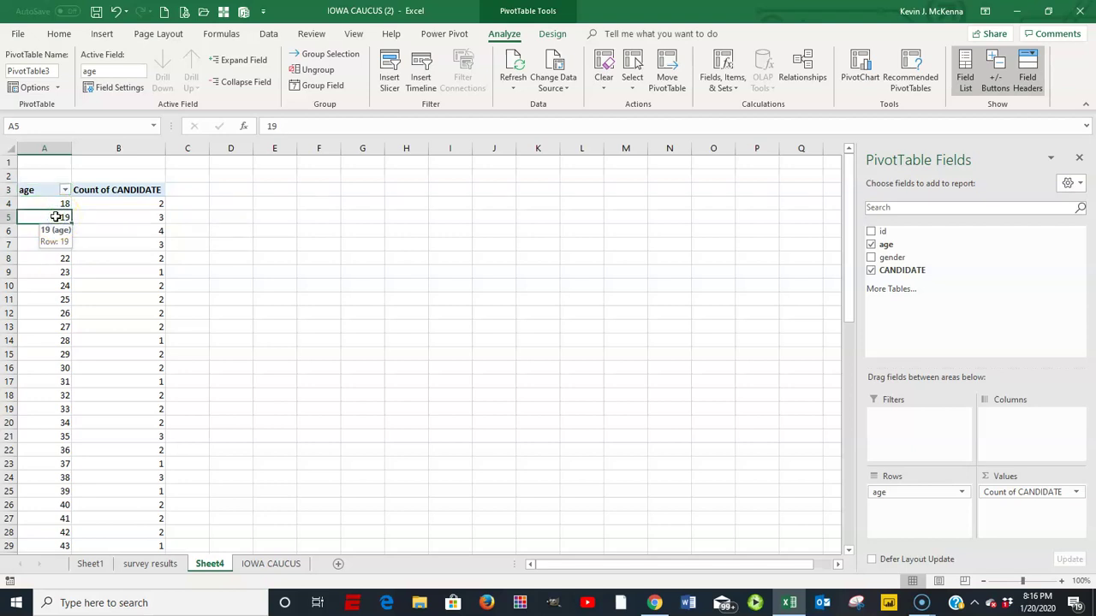
right_click(56, 218)
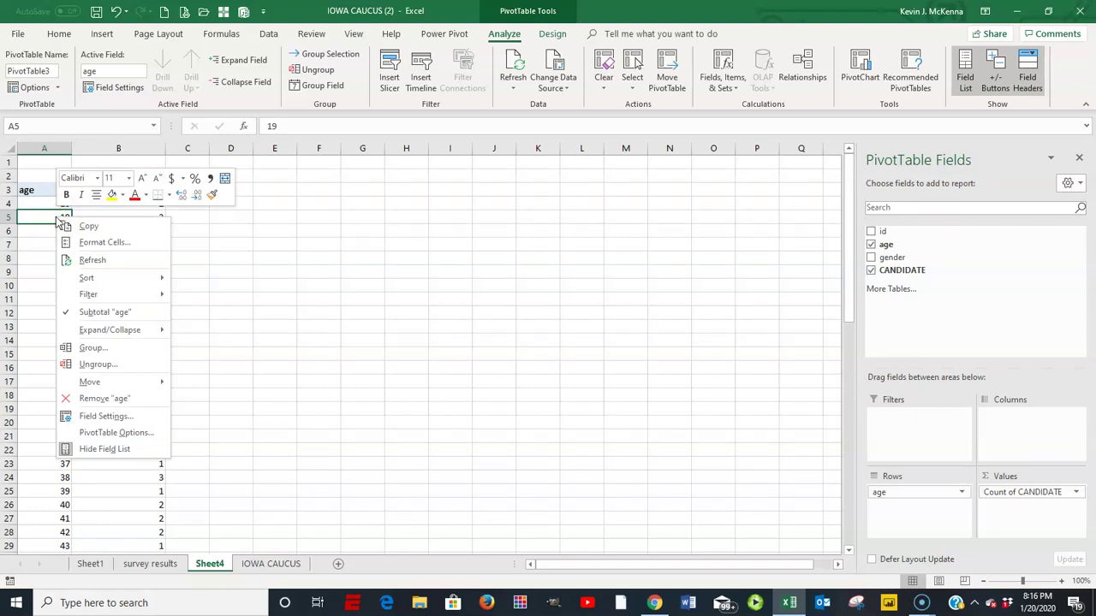
click(94, 348)
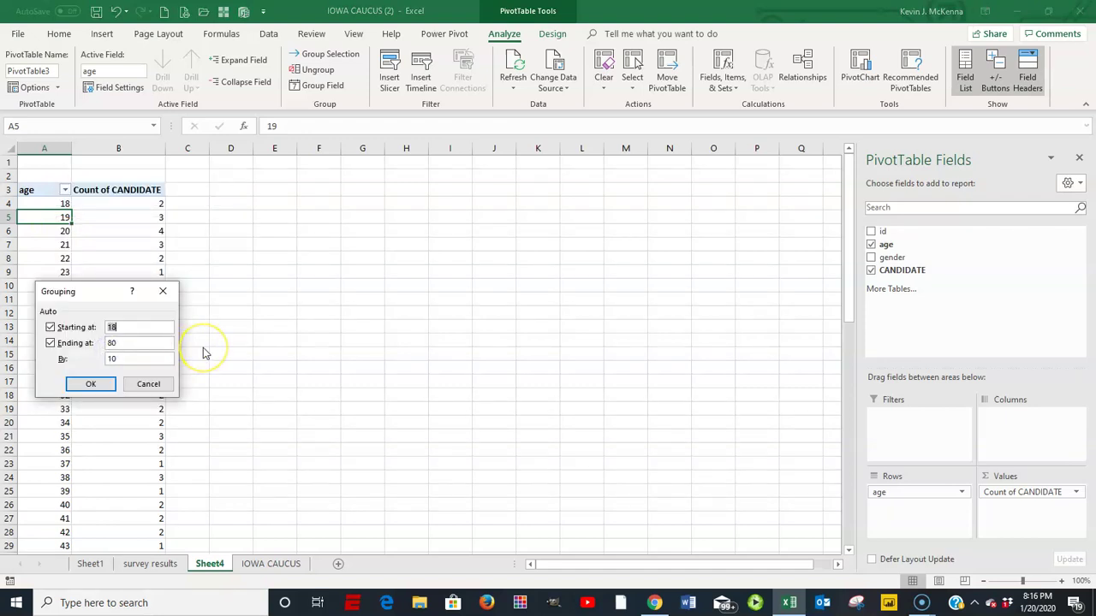
click(117, 342)
click(124, 343)
click(115, 326)
click(92, 385)
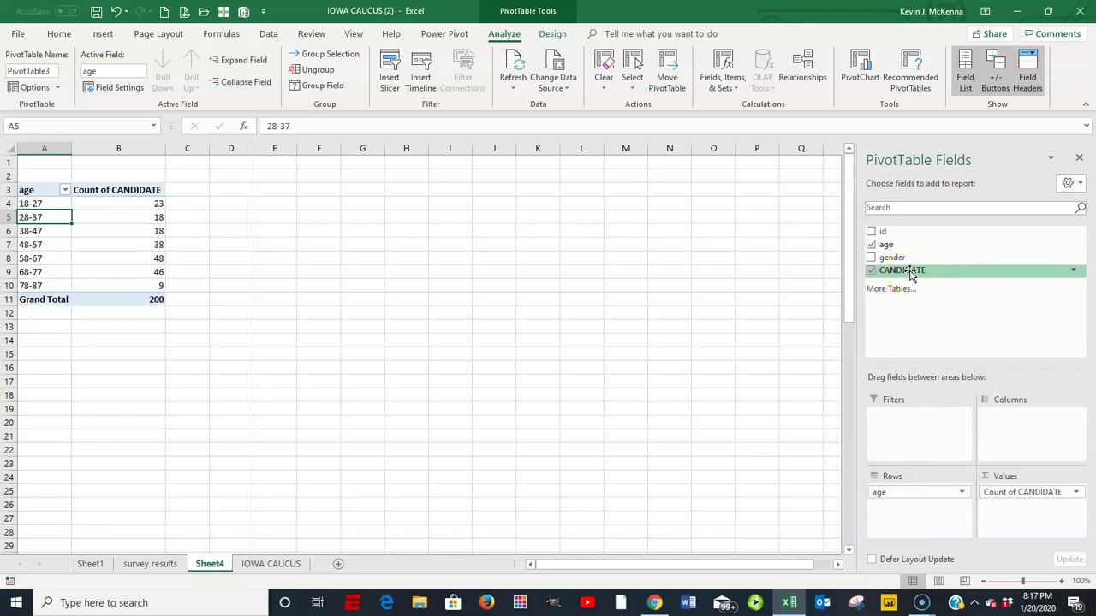
- Rearrange the pivot table with CANDIDATE and gender nested under it in rows, and the age groups in columns
drag(909, 272, 896, 515)
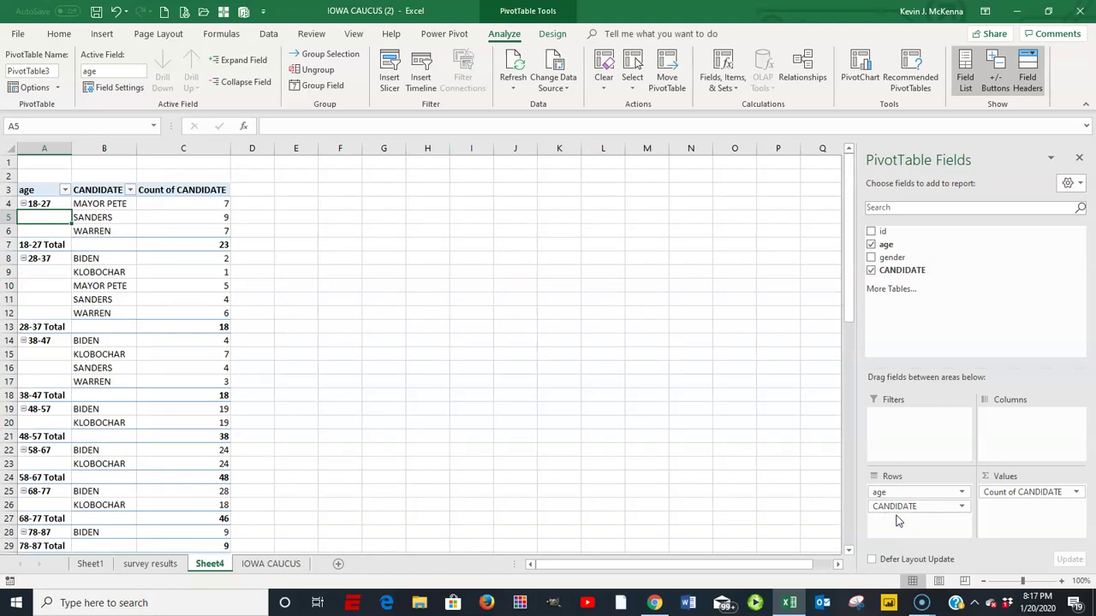
drag(896, 505, 1017, 416)
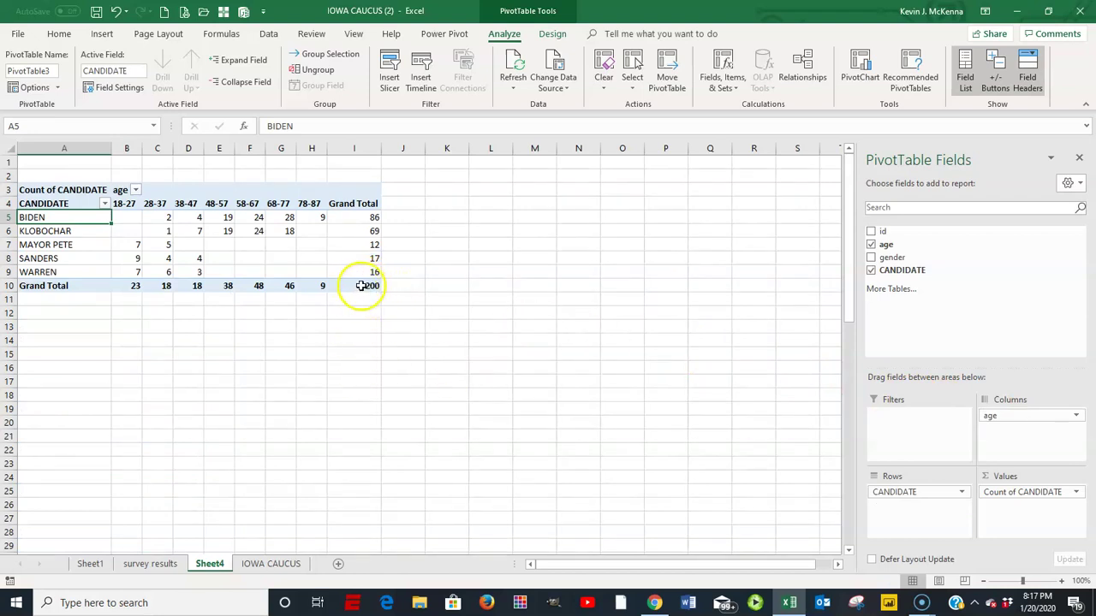
mouse_move(118, 232)
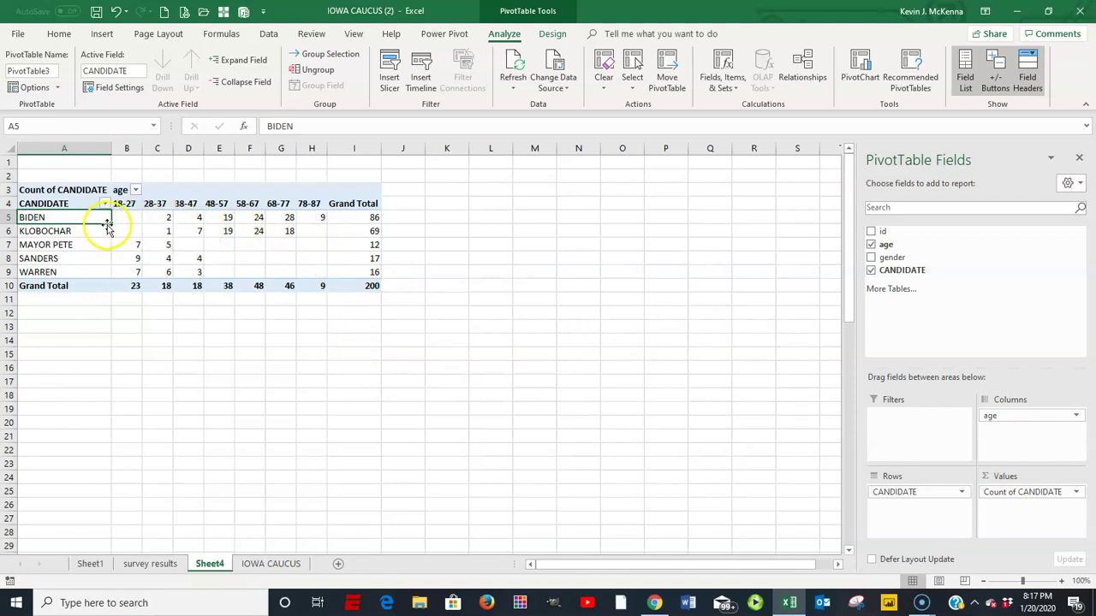
mouse_move(161, 216)
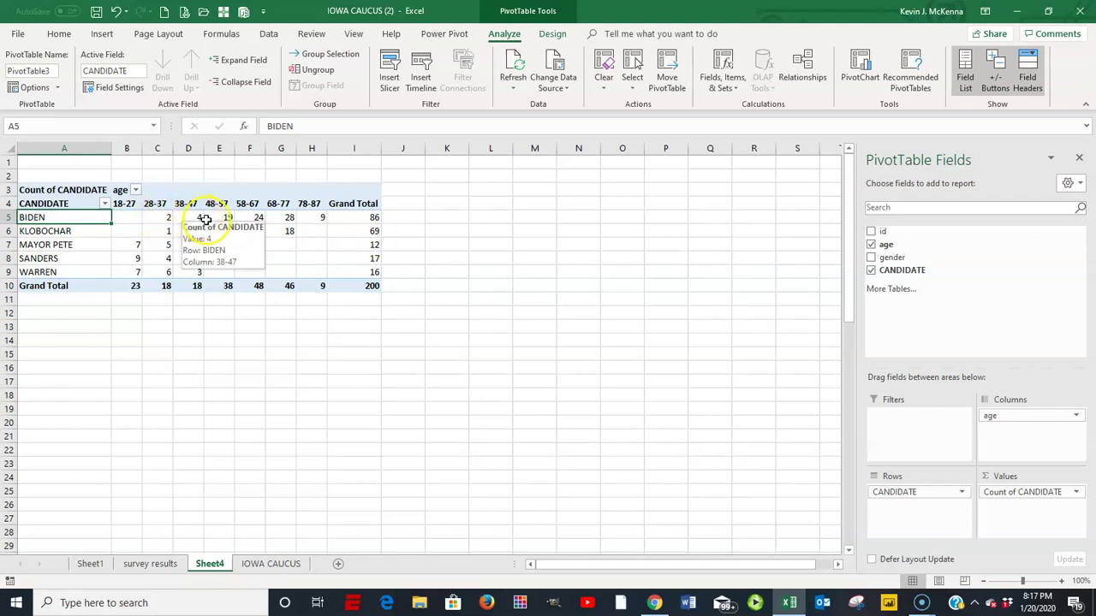
mouse_move(197, 218)
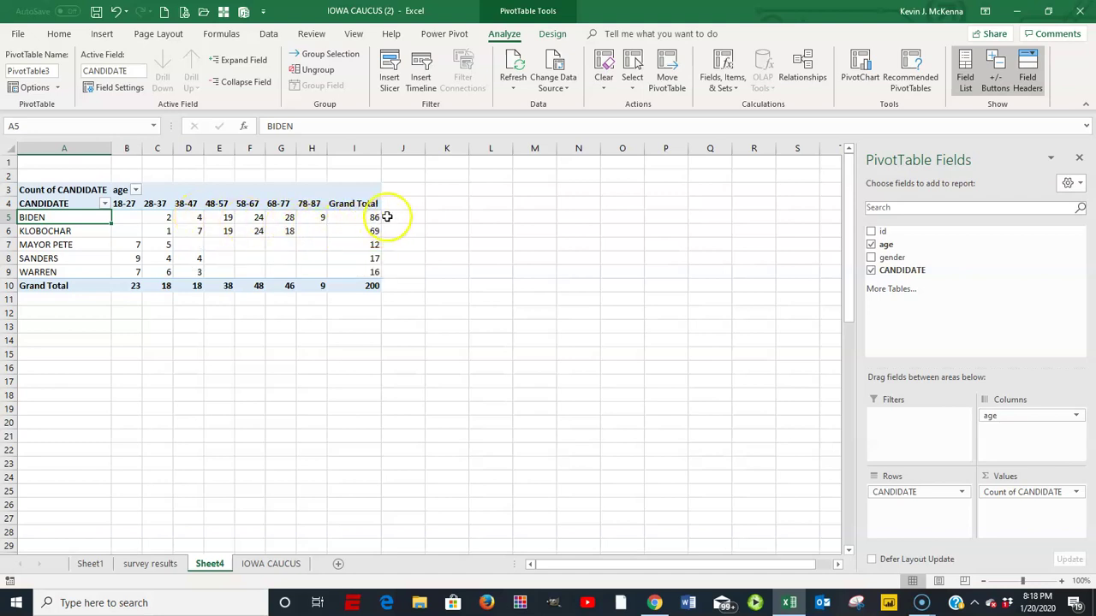
mouse_move(377, 218)
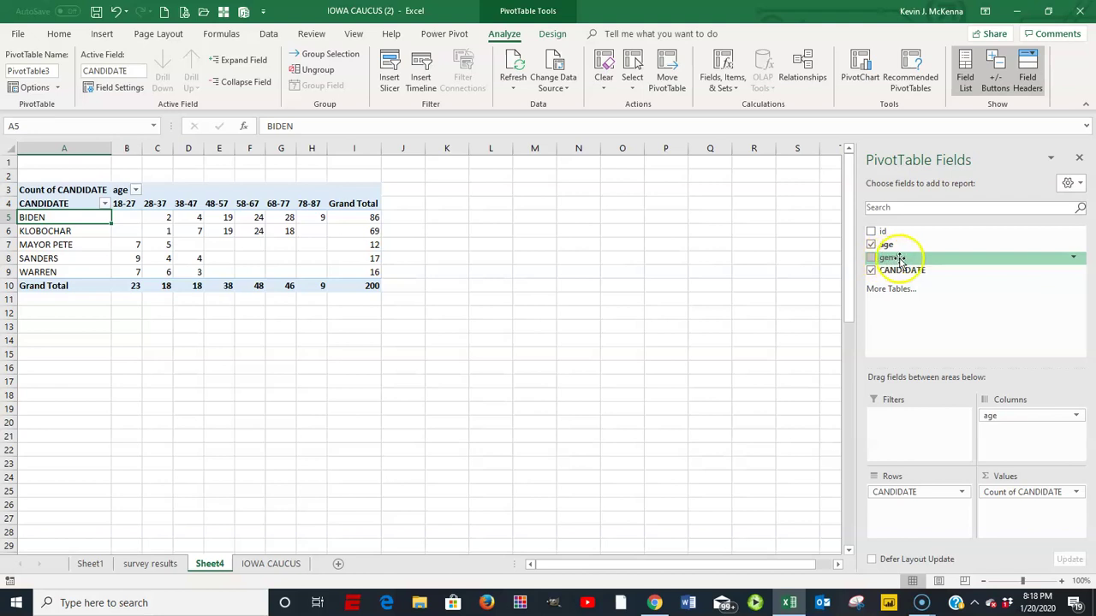
drag(900, 260, 884, 512)
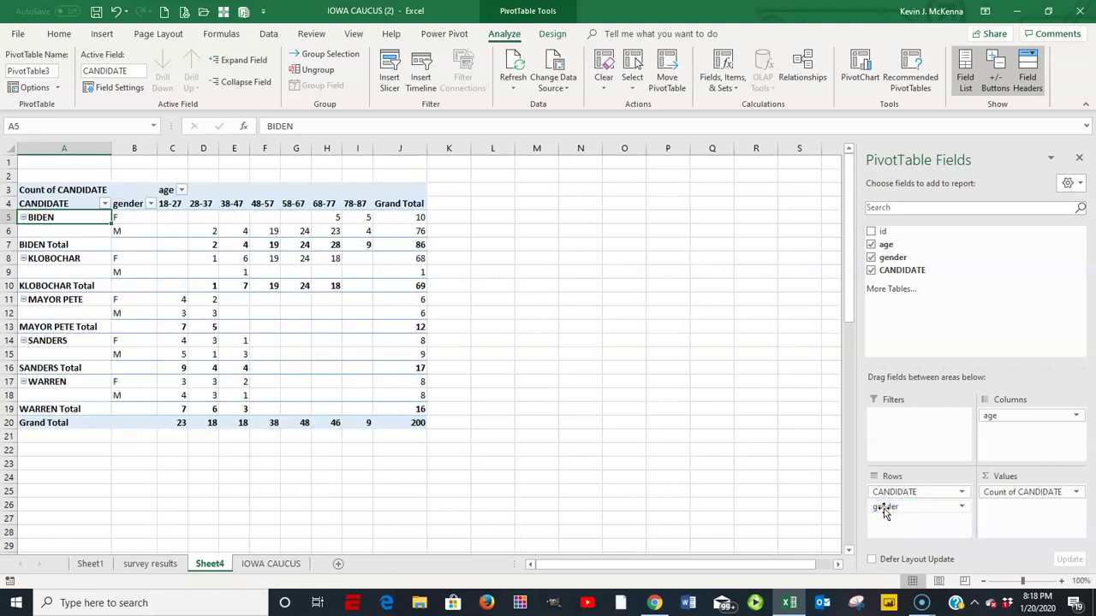
- Insert a clustered column PivotChart and place it beside the pivot table, enlarged to about 8.04 by 3.44 inches
click(333, 218)
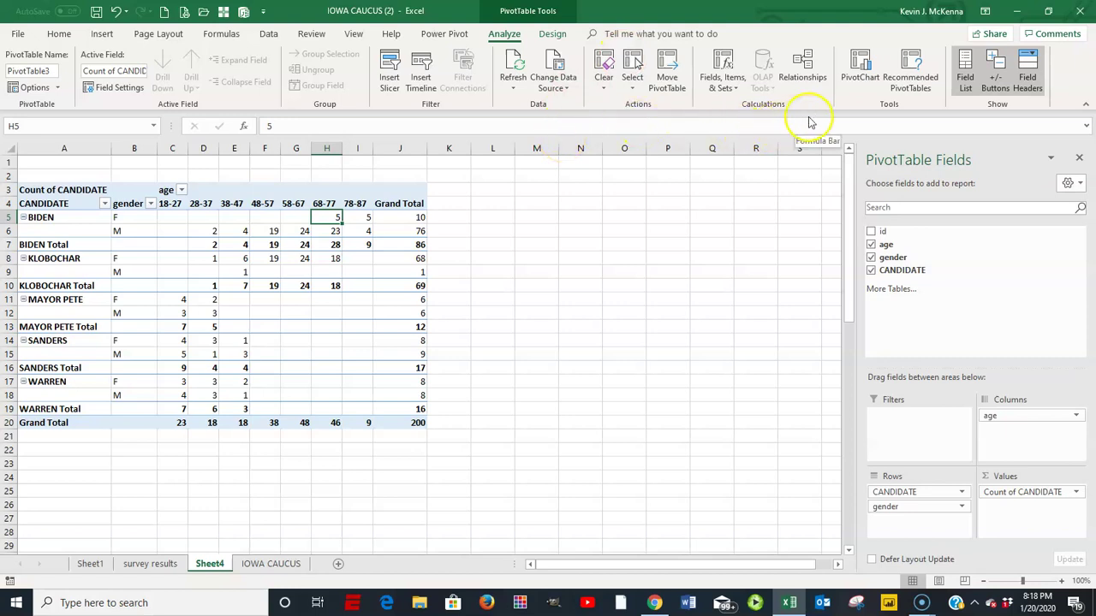
click(863, 70)
mouse_move(532, 217)
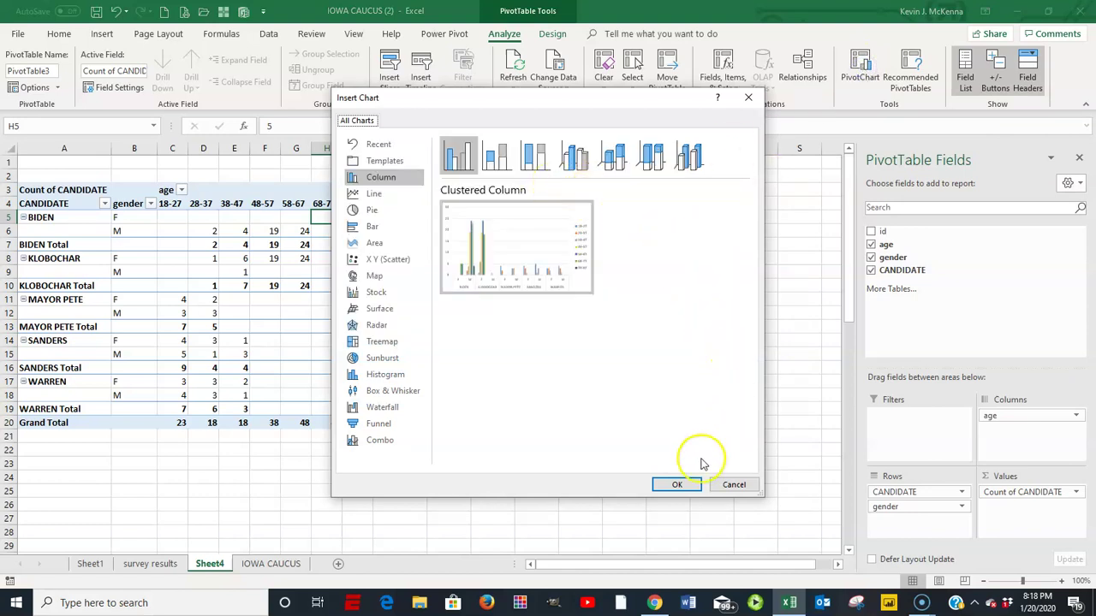
click(692, 495)
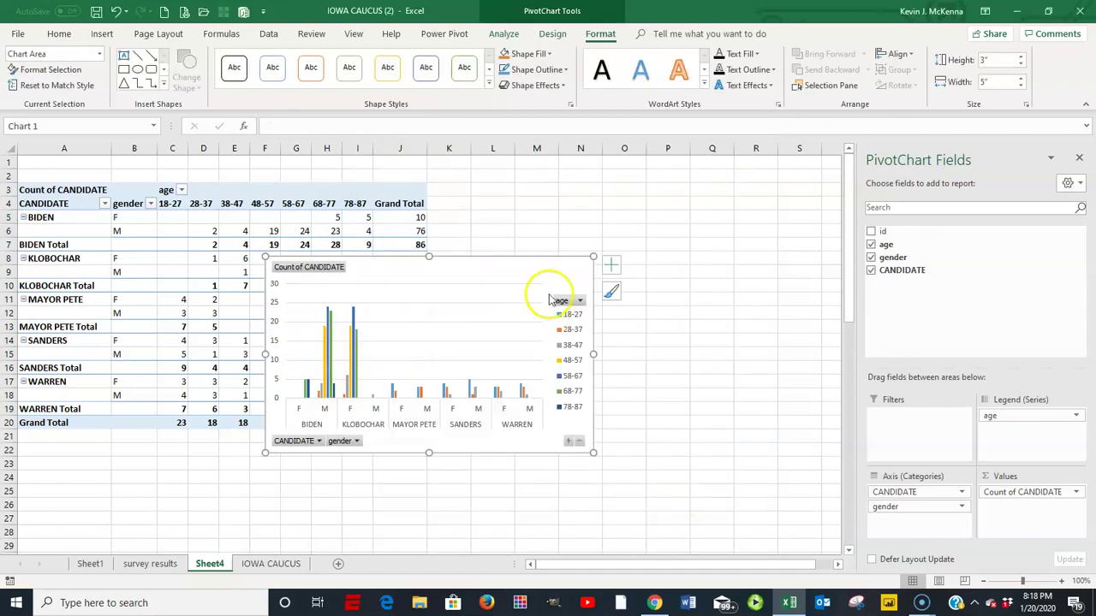
drag(499, 268, 700, 206)
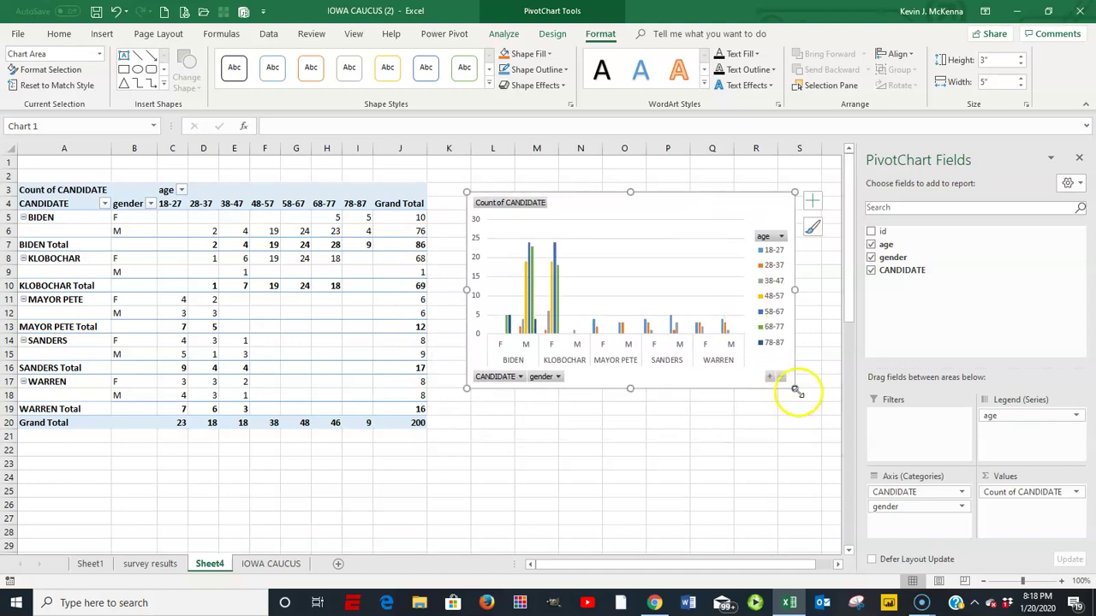
drag(798, 392, 730, 417)
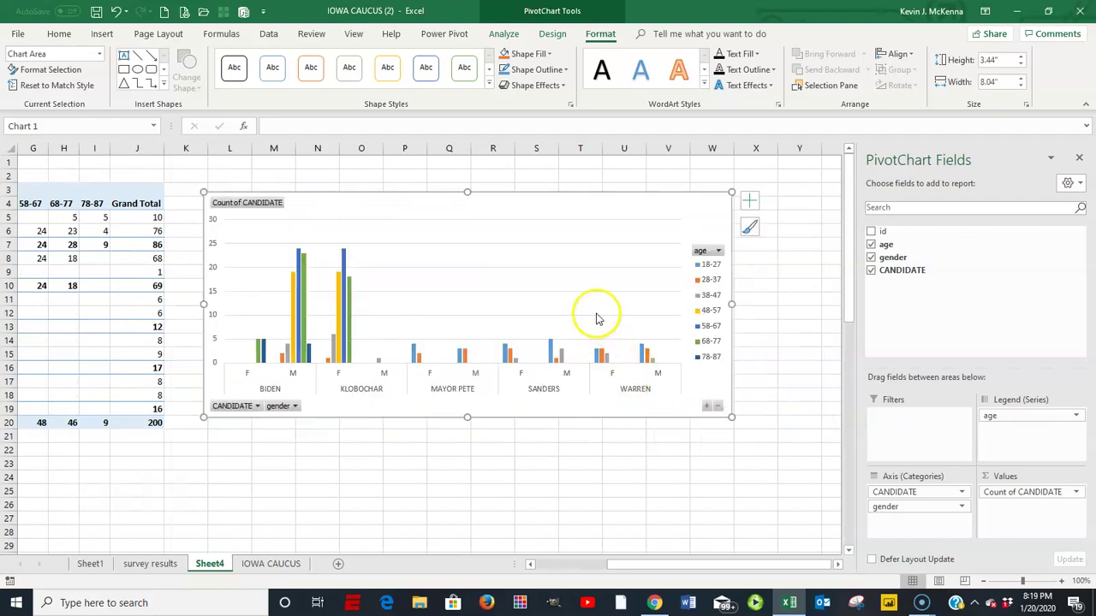
- Insert a CANDIDATE slicer for the pivot table and place it just below the chart
scroll(606, 292, down, 1)
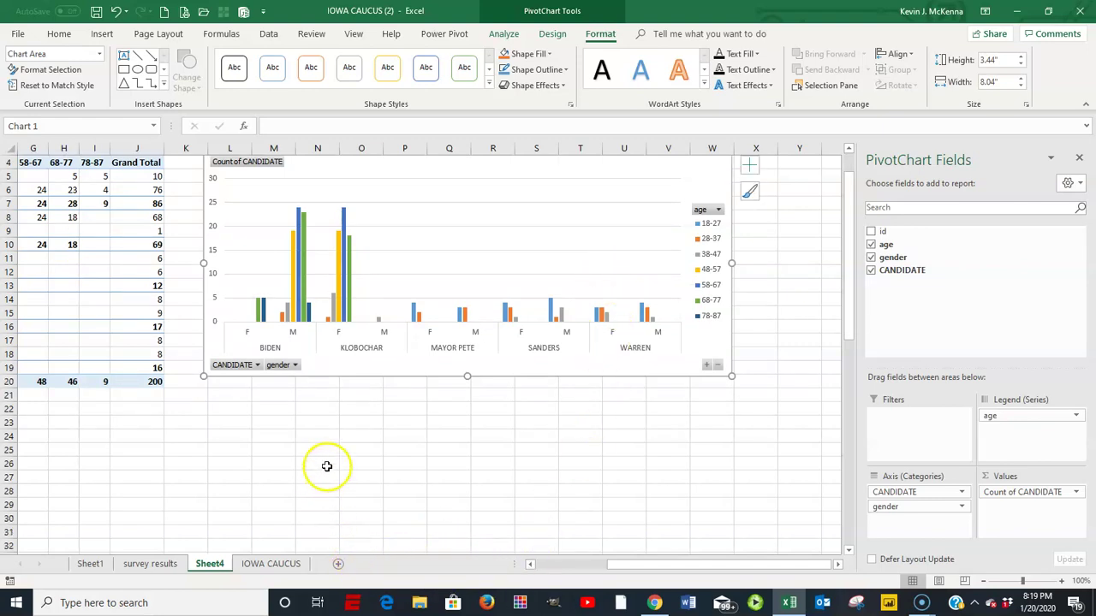
click(188, 384)
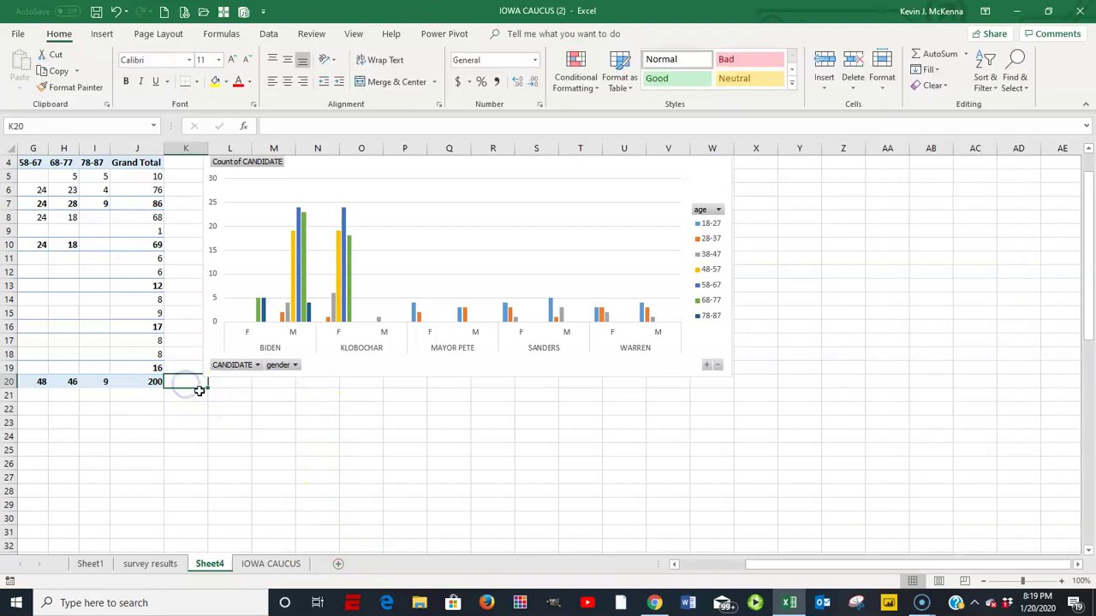
key(Left)
key(Left)
key(Left)
key(Left)
key(Left)
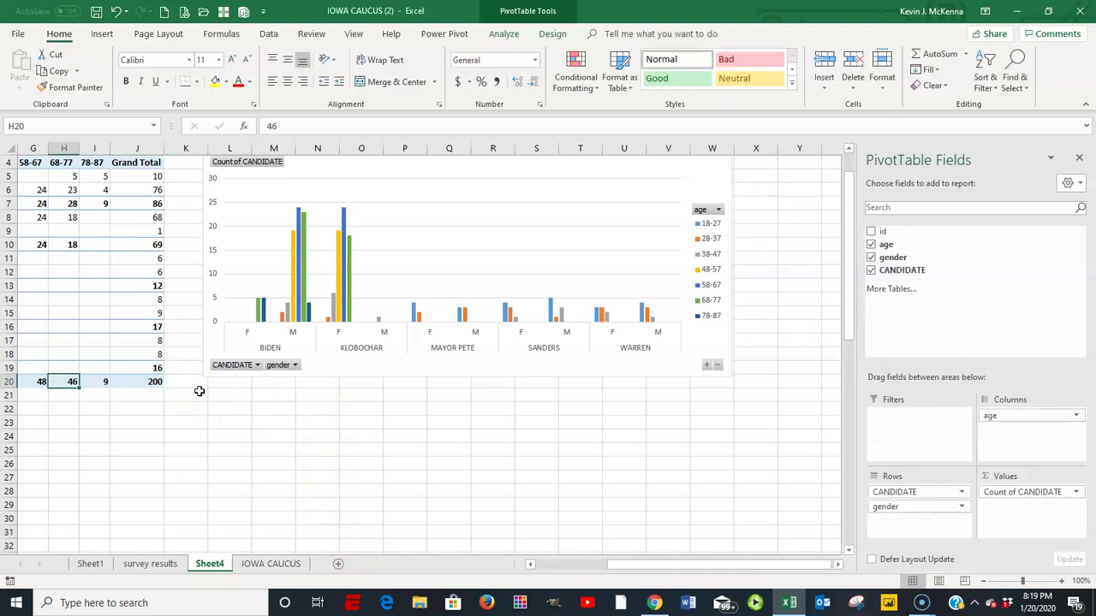
key(Left)
key(Left)
key(Left)
key(Left)
key(Left)
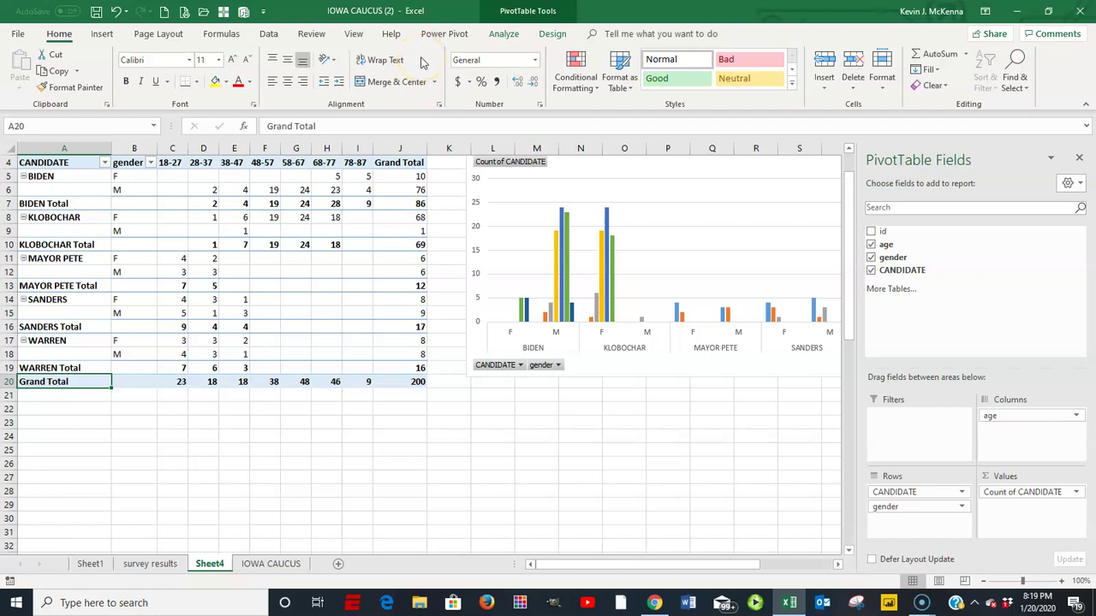
click(504, 36)
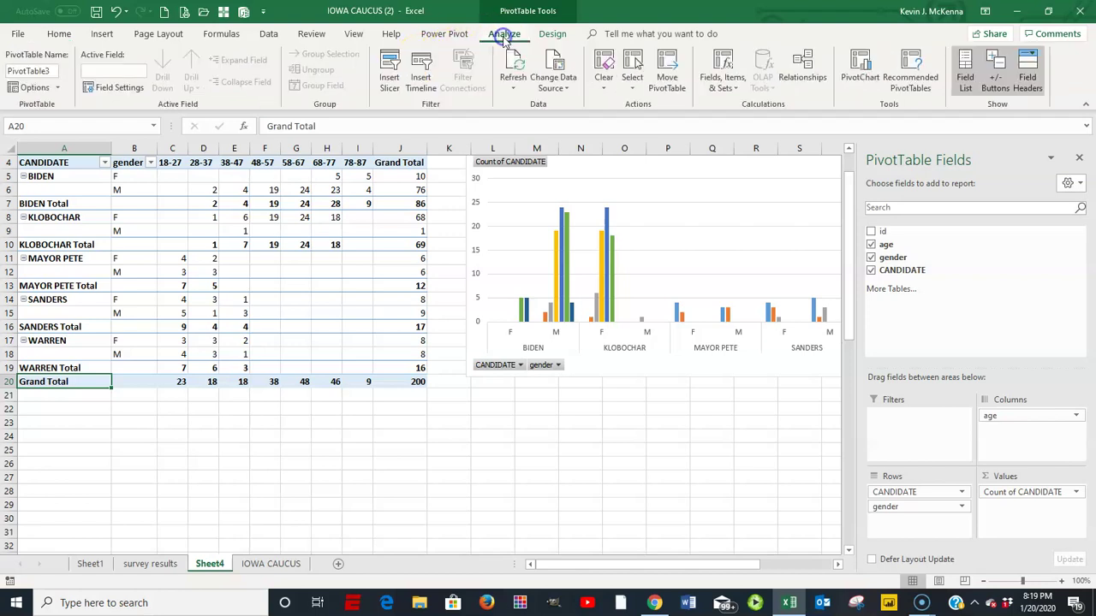
click(387, 71)
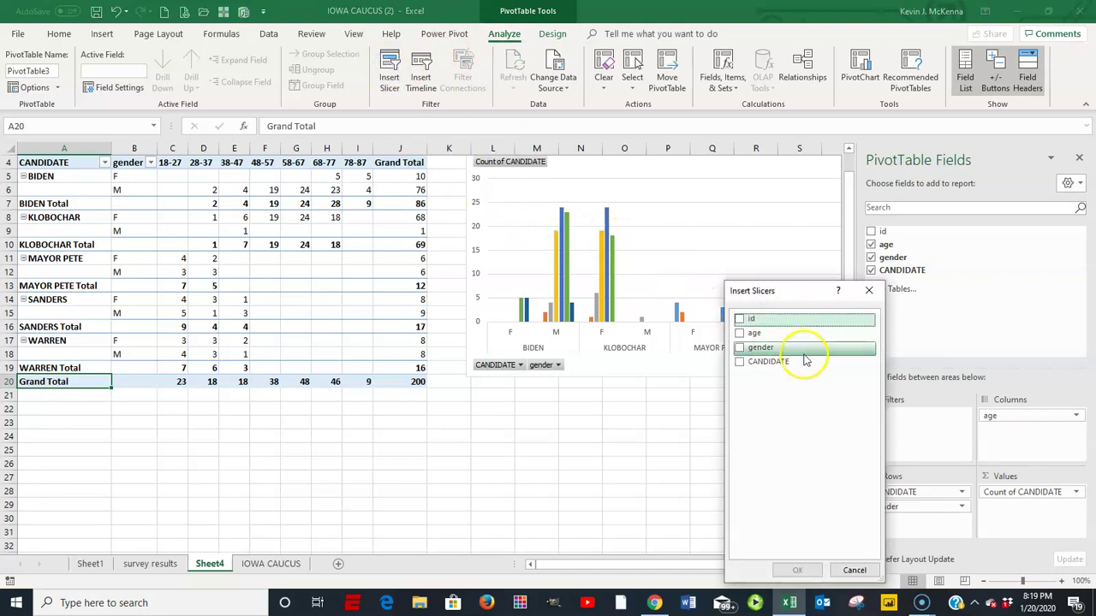
click(739, 363)
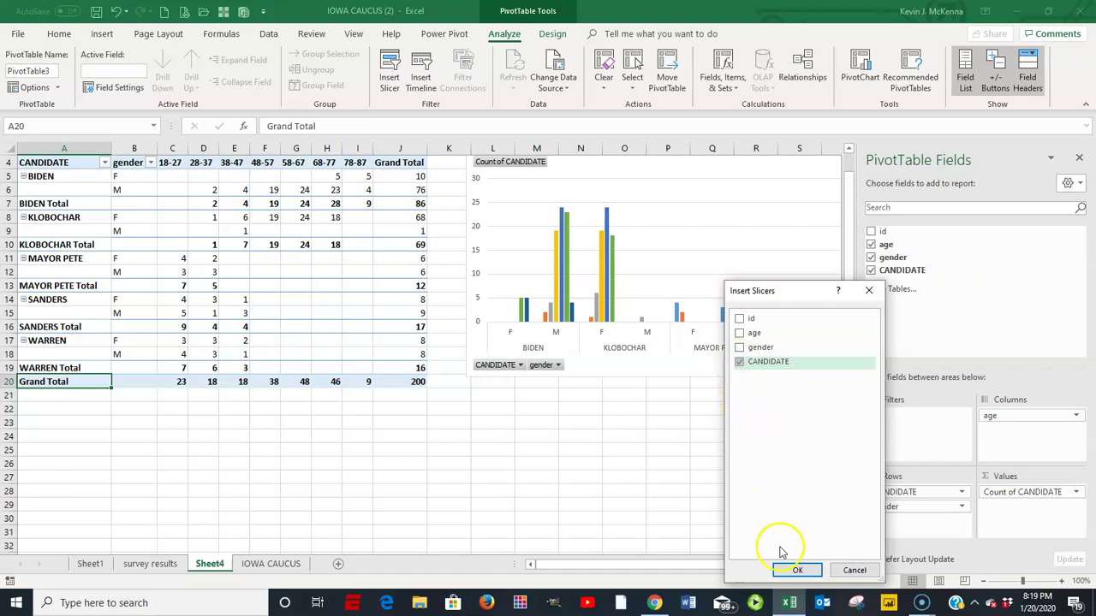
click(796, 570)
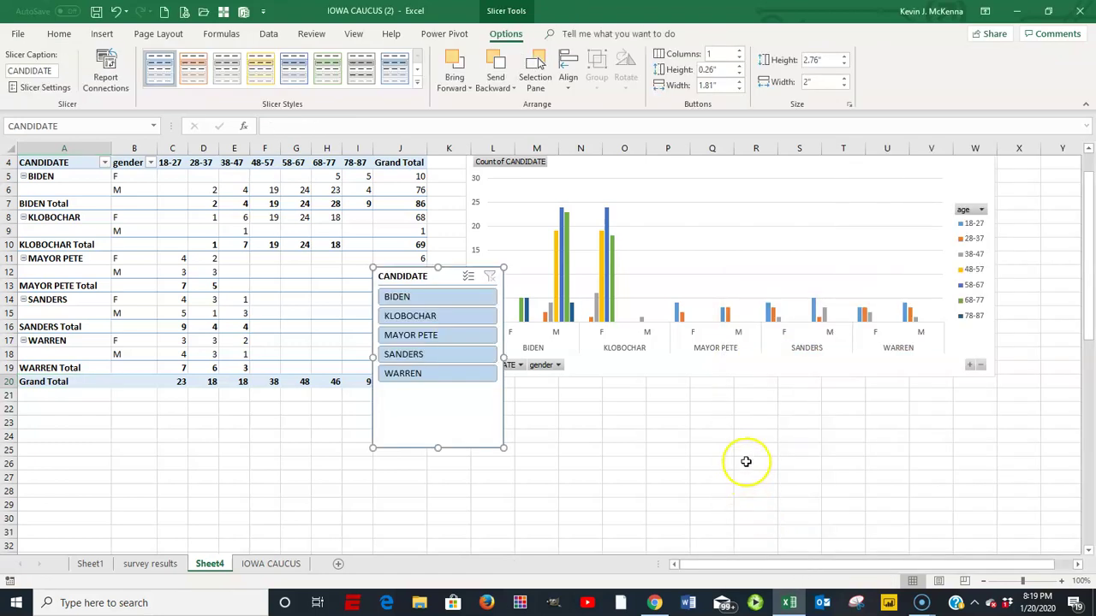
drag(445, 276, 678, 393)
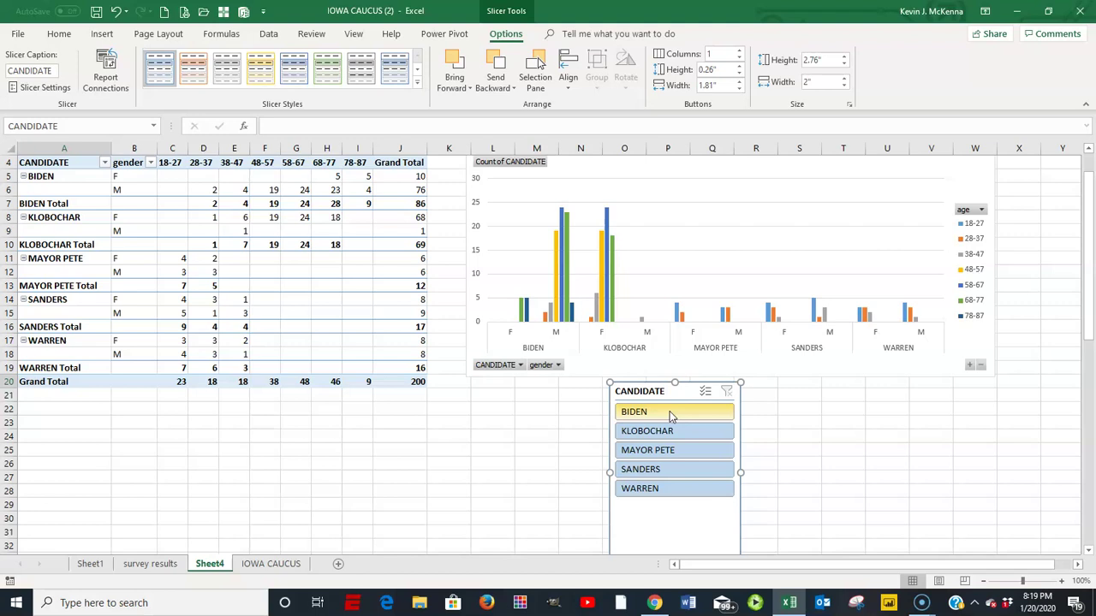
- Try the slicer on BIDEN and KLOBOCHAR in turn, and clear its filter to show all candidates
click(664, 417)
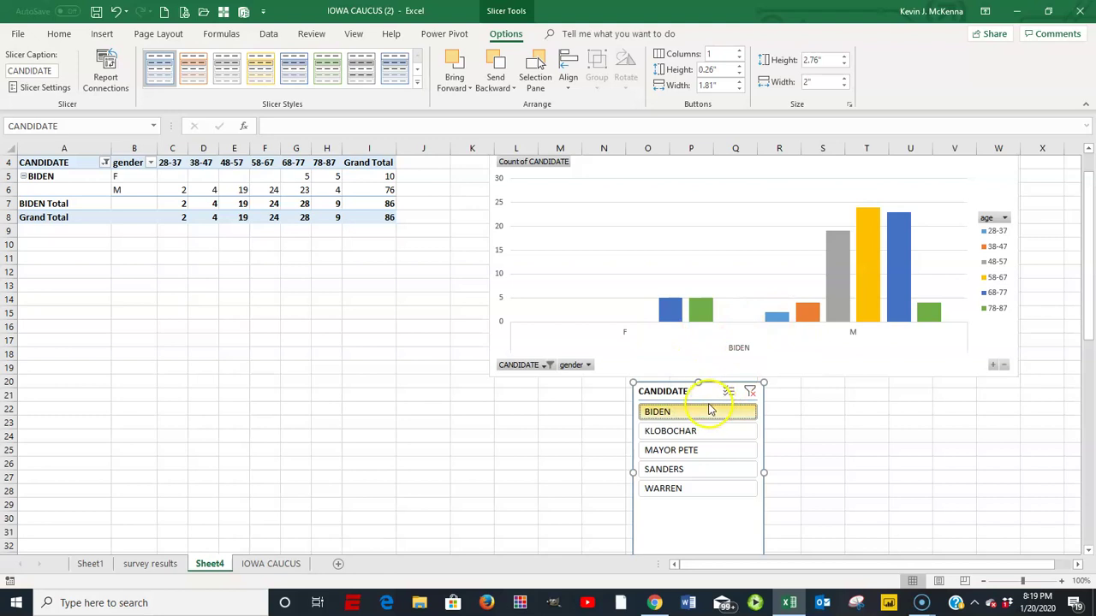
click(685, 434)
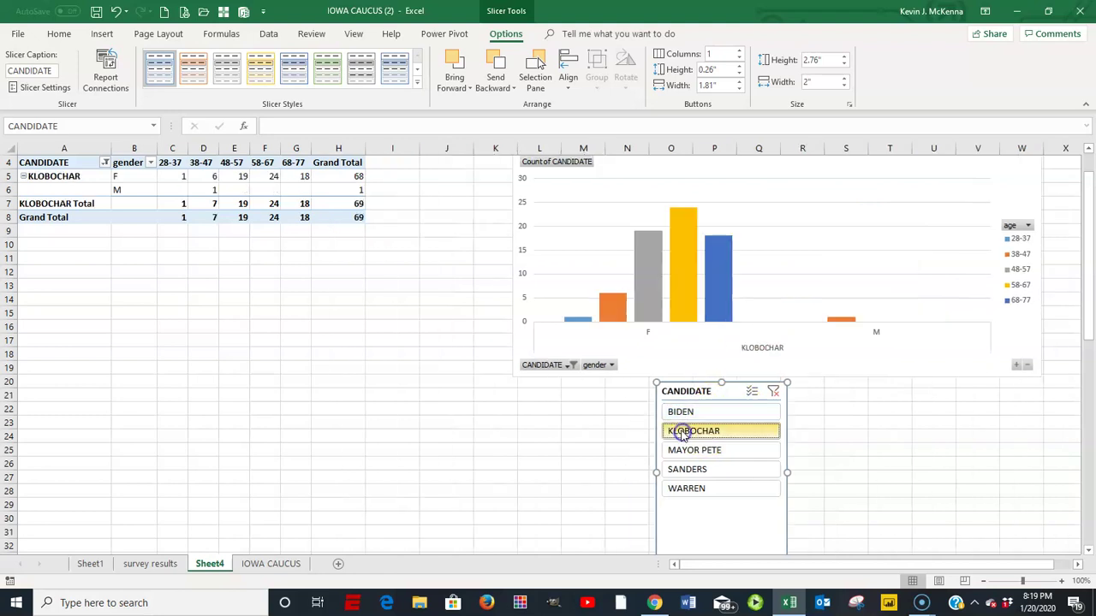
click(775, 391)
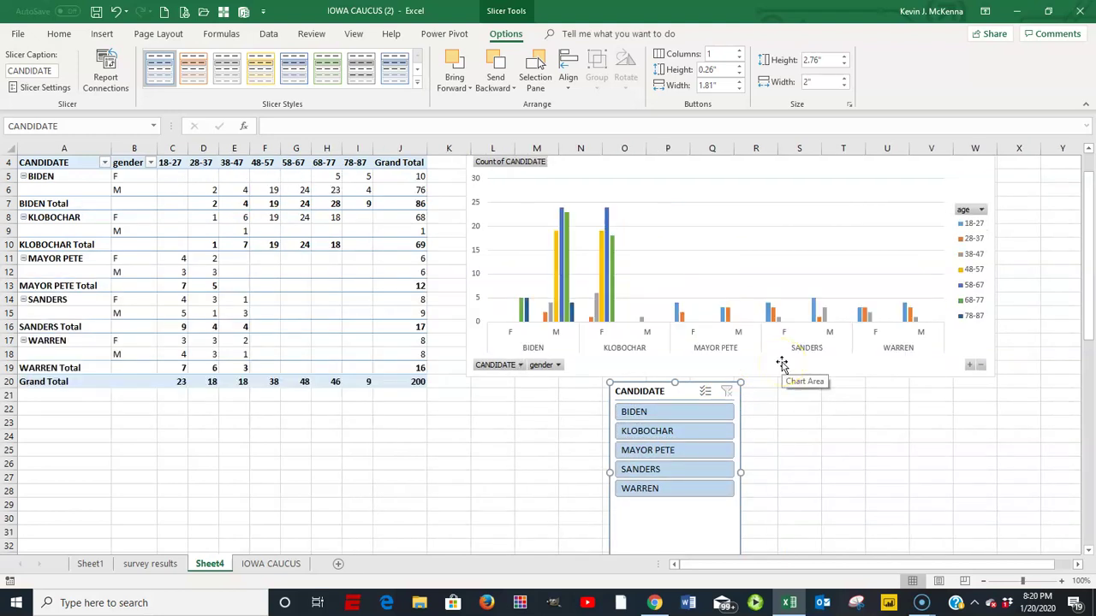
click(780, 357)
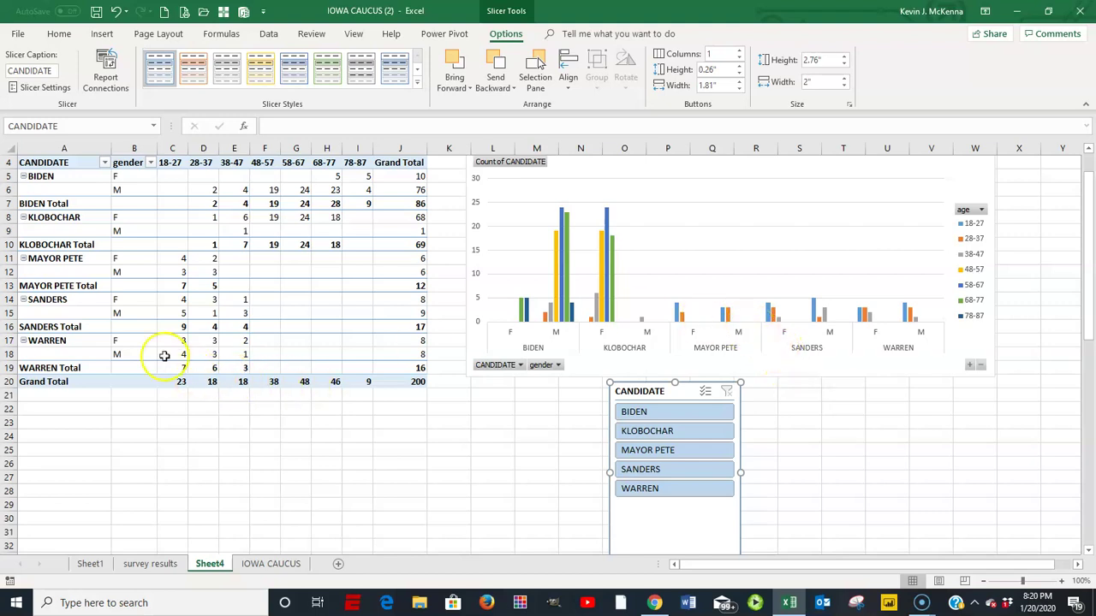
click(57, 184)
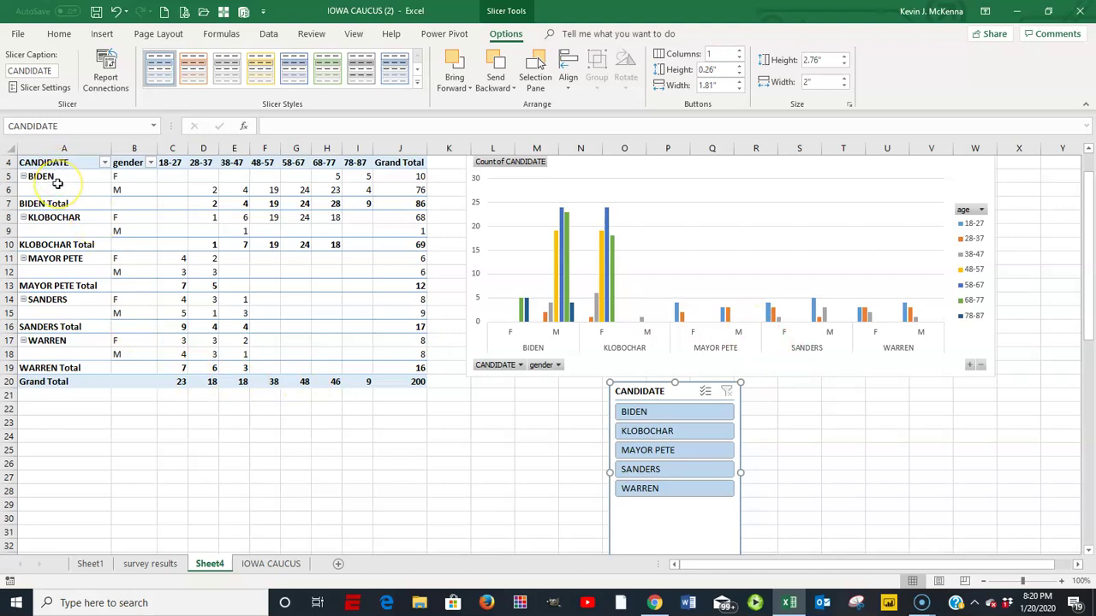